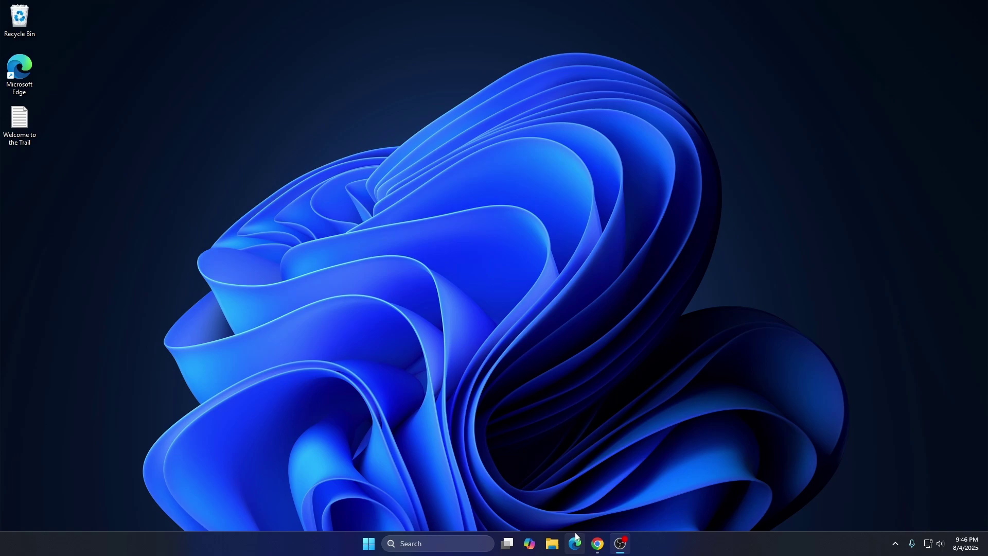
Launch Edge, go to drive.google.com and sign in with the saved Google account
left_click(572, 550)
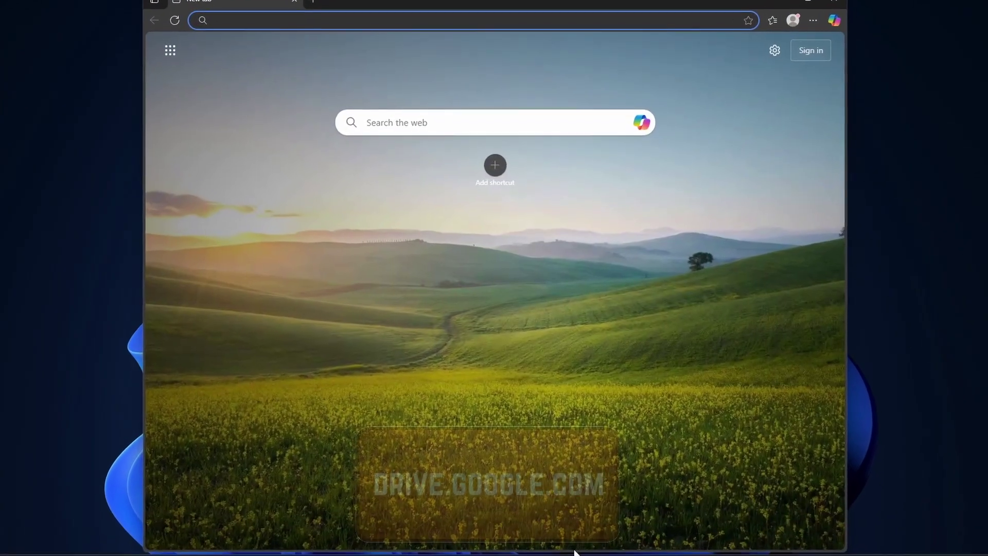
type("drive.")
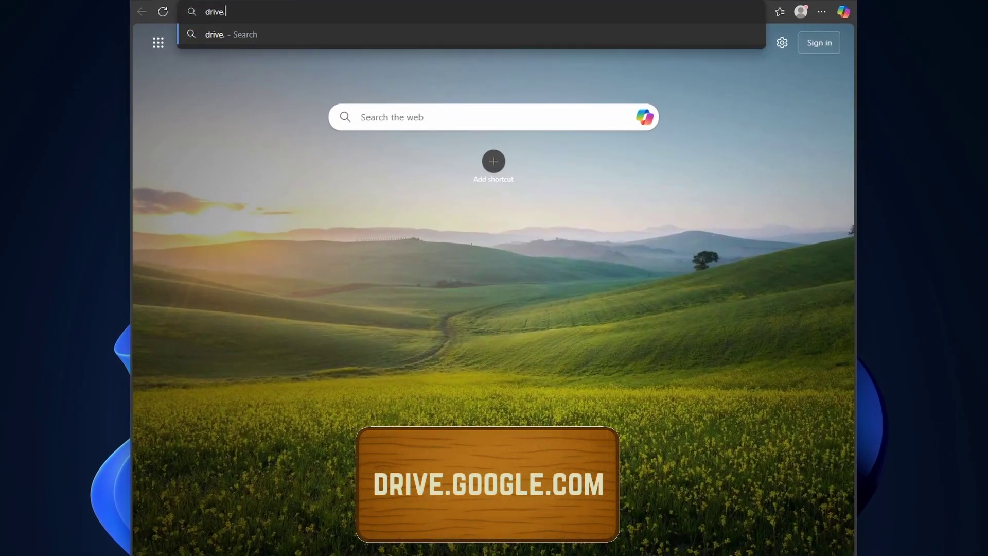
type("google.com")
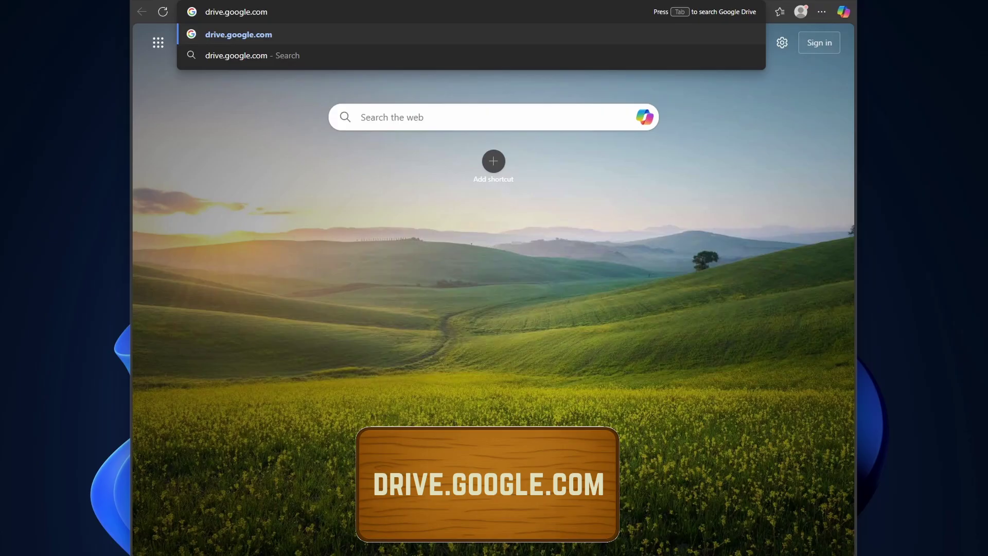
key("Return")
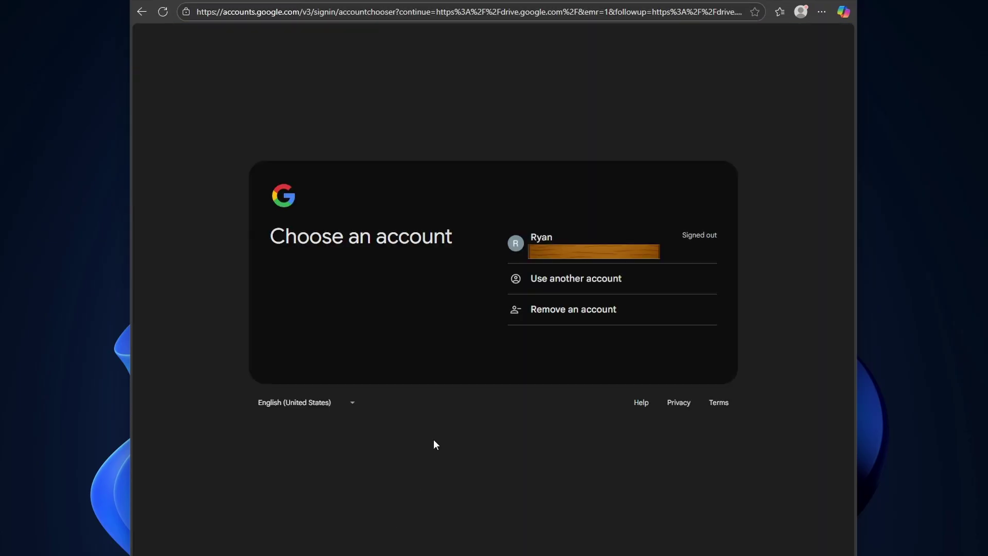
left_click(565, 252)
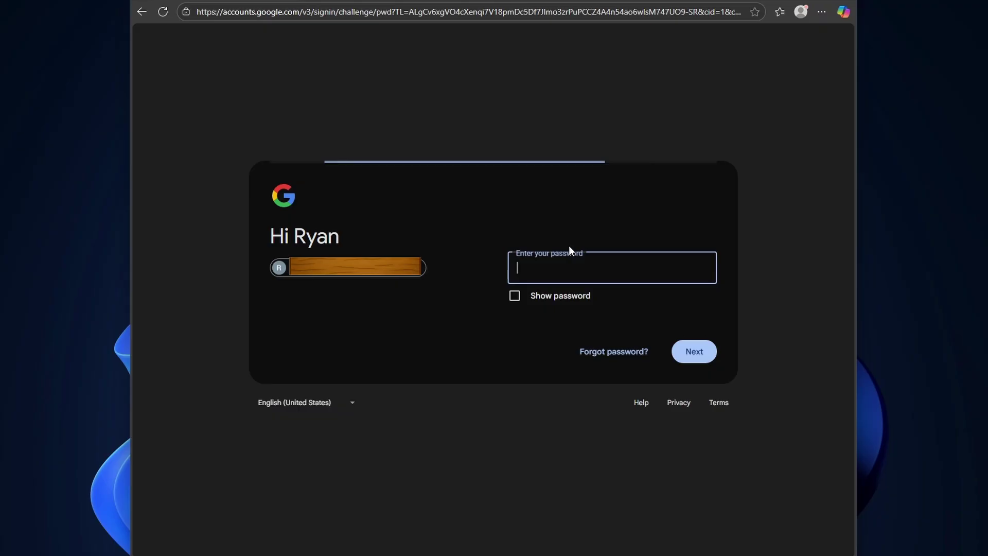
left_click(700, 353)
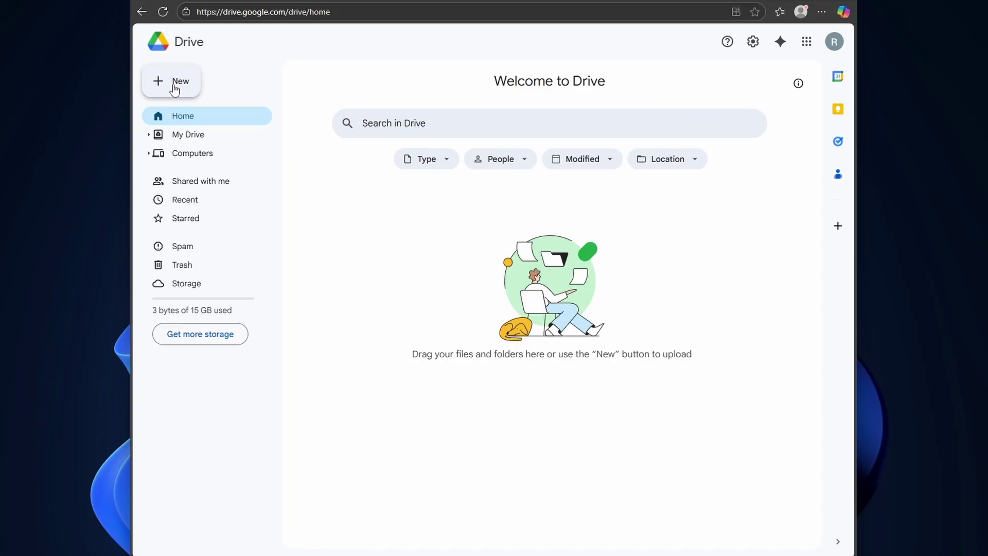
Create a new folder named 'Storage' in My Drive
left_click(175, 91)
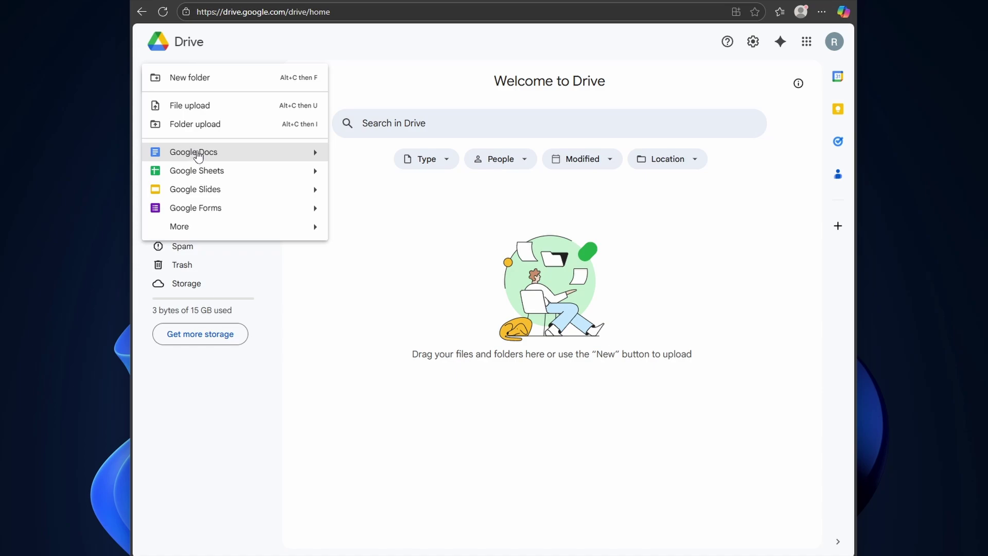
left_click(190, 78)
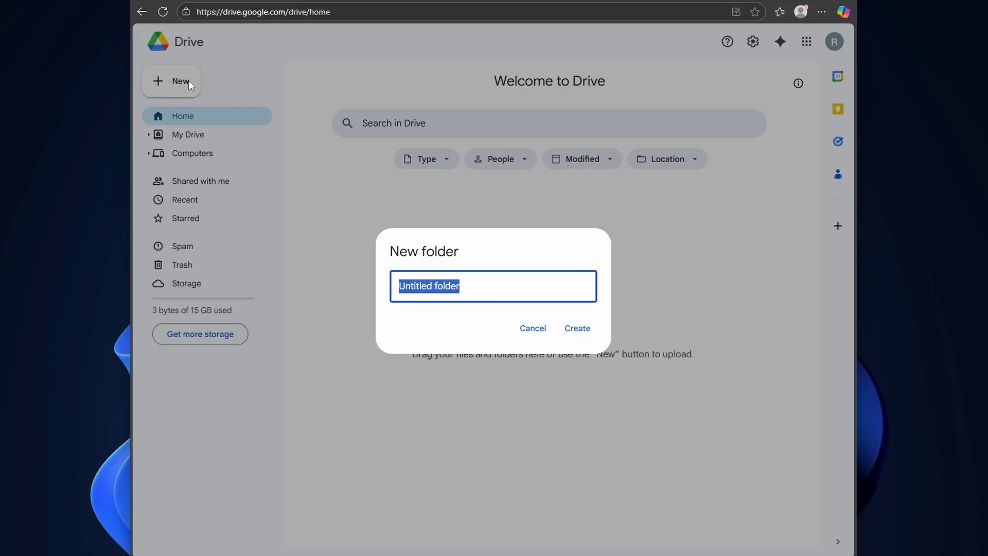
type("Storage")
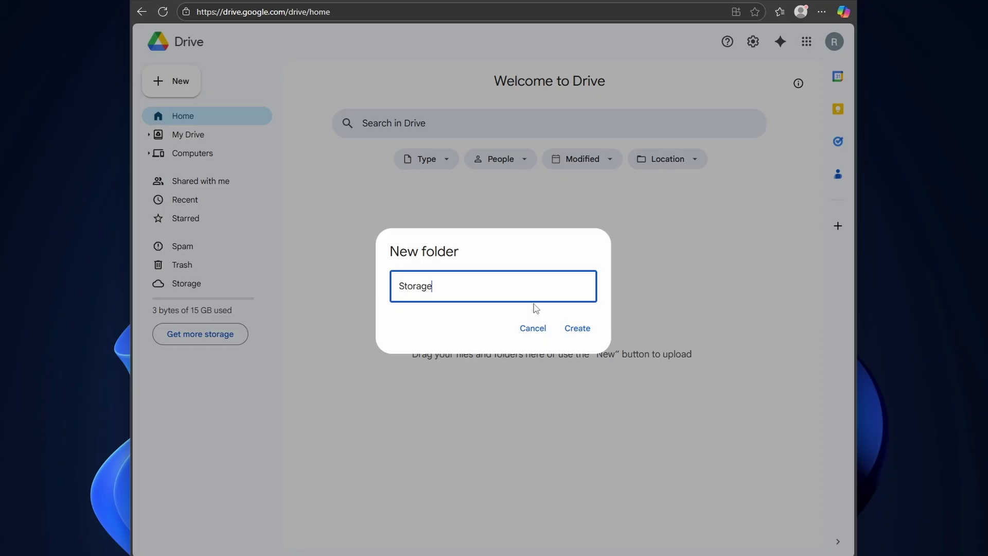
left_click(577, 328)
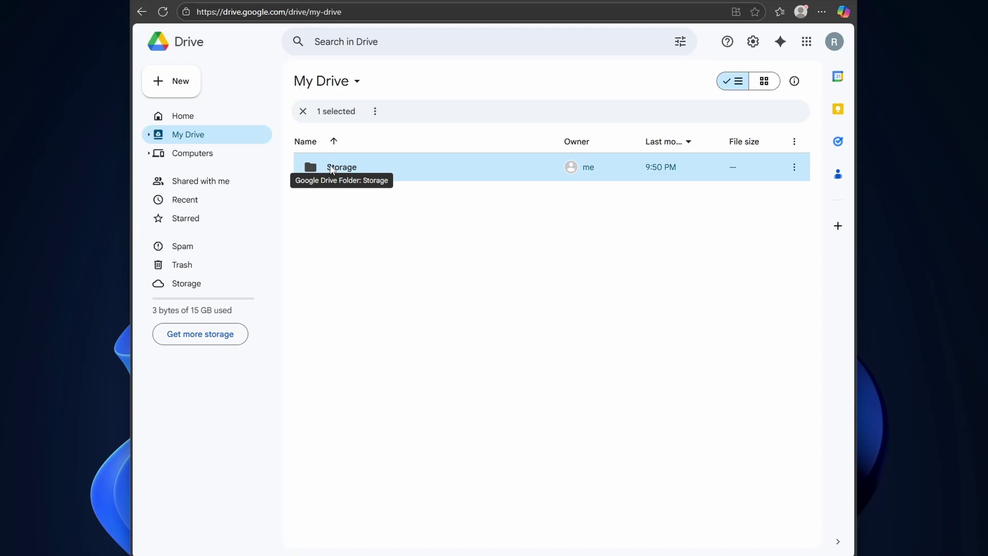
Open the empty Storage folder, then return to My Drive
mouse_move(330, 178)
double_click(344, 170)
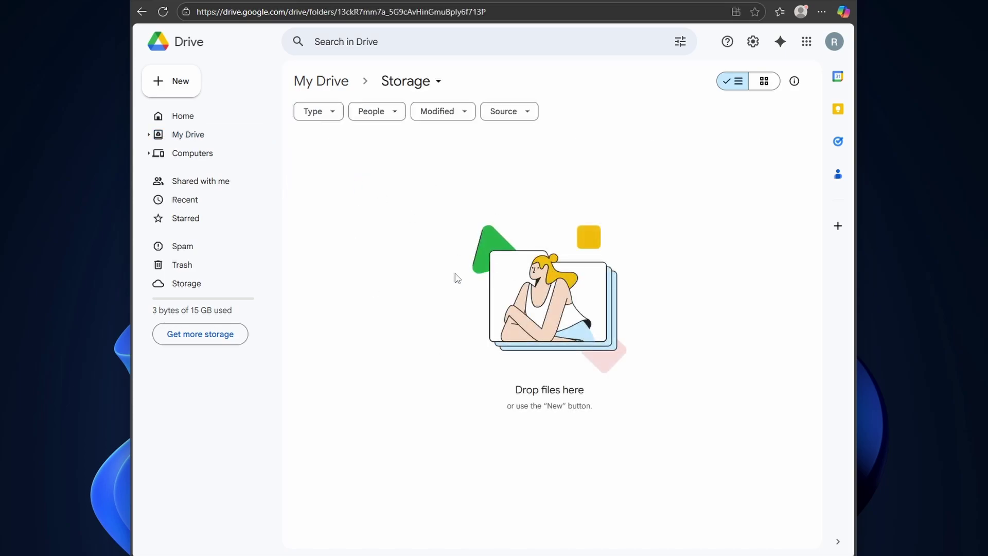
left_click(321, 81)
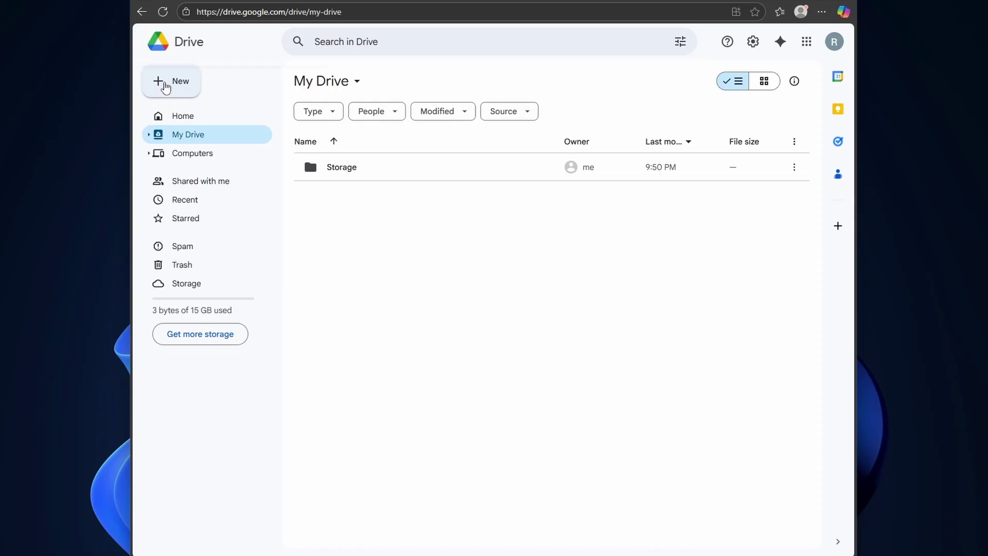
Upload 'Welcome to the Trail.txt' from the Desktop so it sits beside the Storage folder
left_click(167, 82)
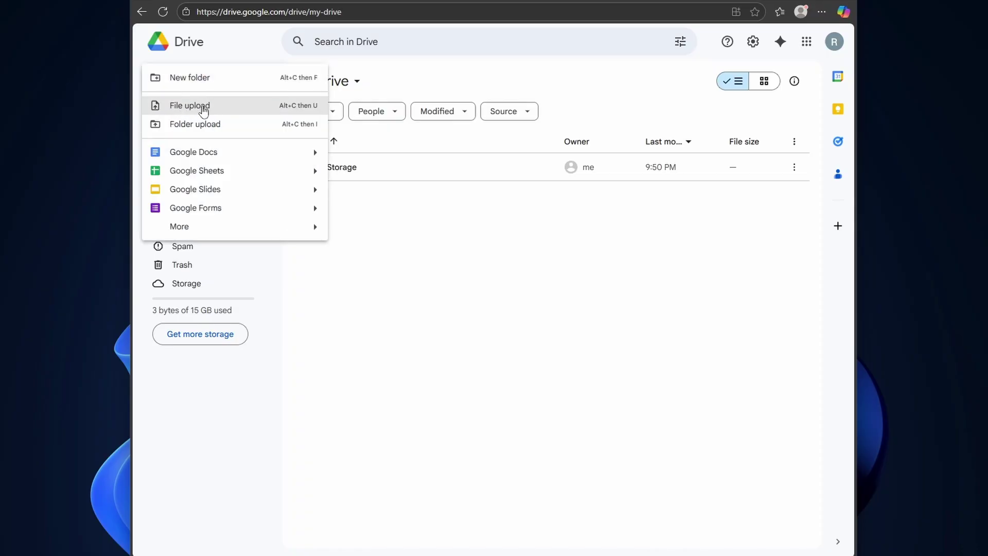
left_click(193, 106)
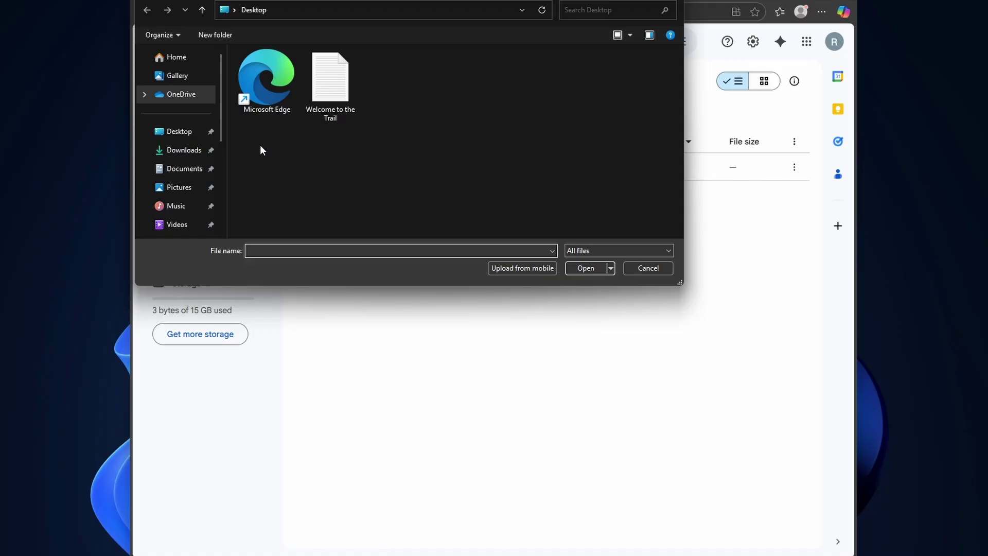
left_click(180, 133)
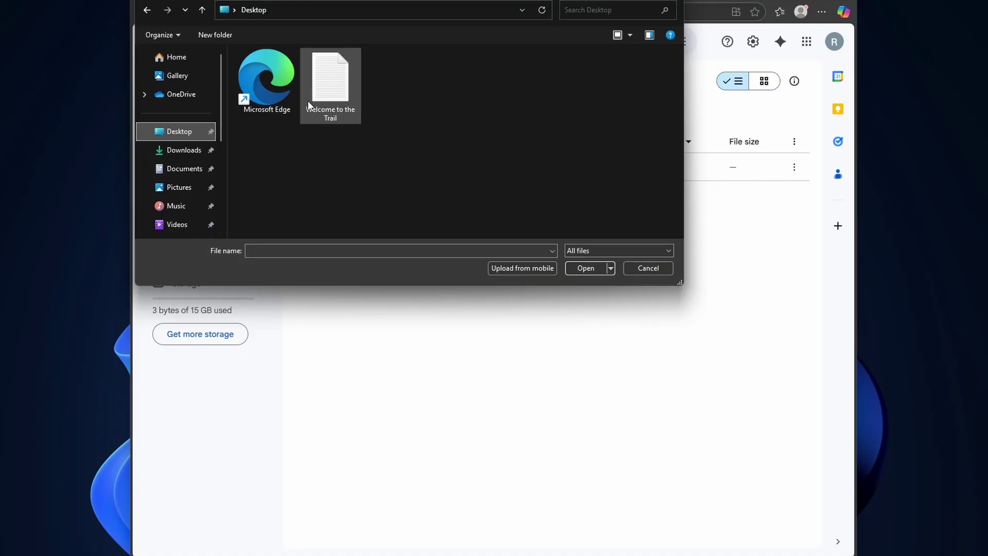
left_click(330, 89)
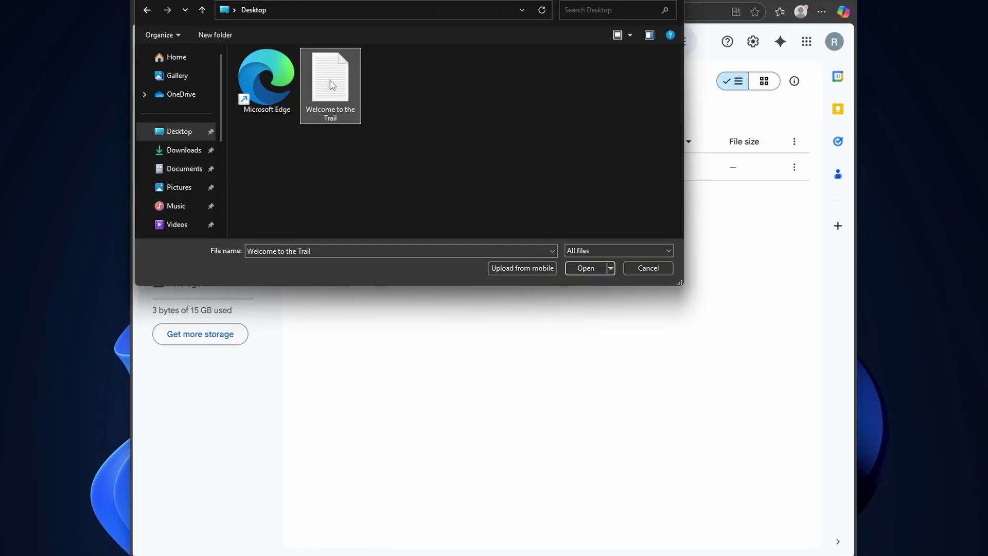
left_click(586, 268)
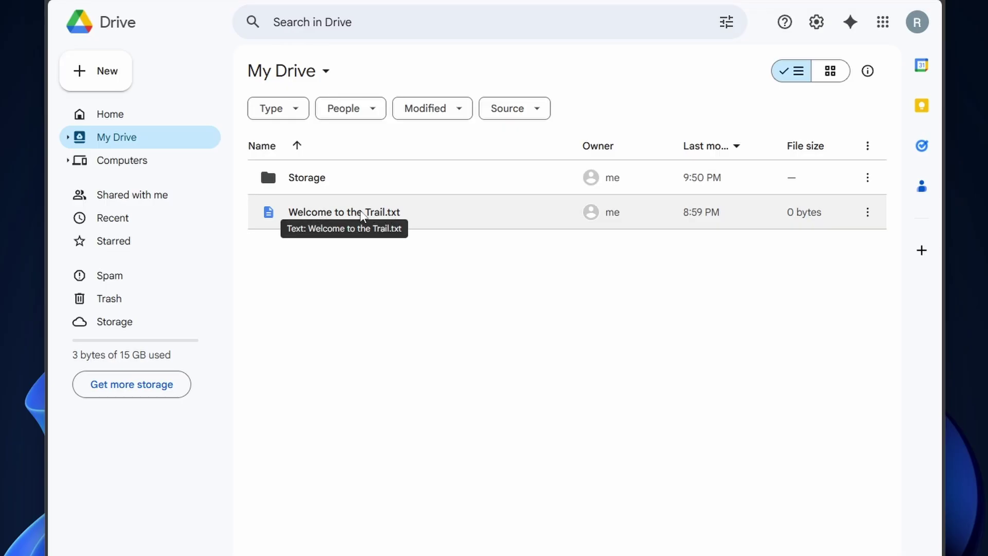
Drag 'Welcome to the Trail.txt' into Storage, confirm it's inside, and return to My Drive
left_click_drag(357, 216, 303, 172)
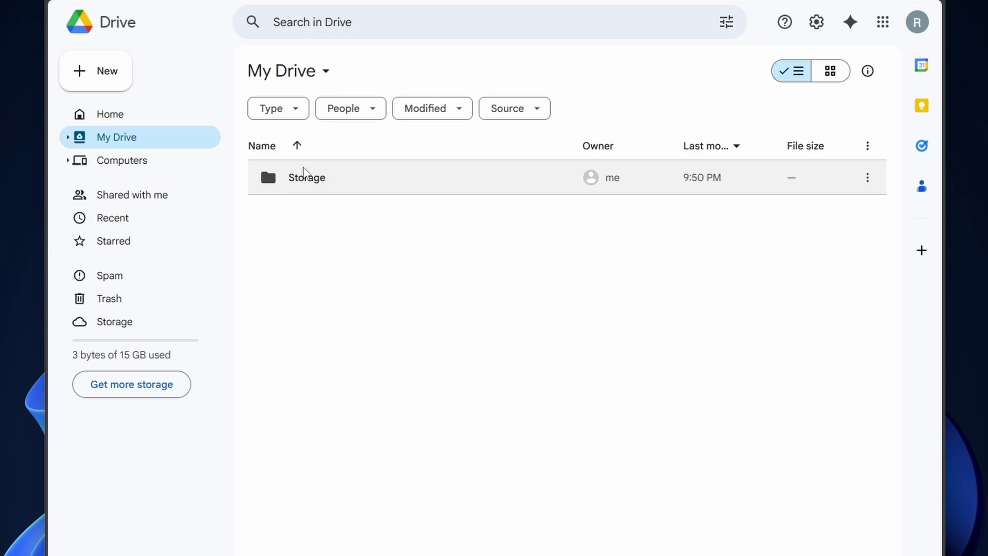
double_click(337, 183)
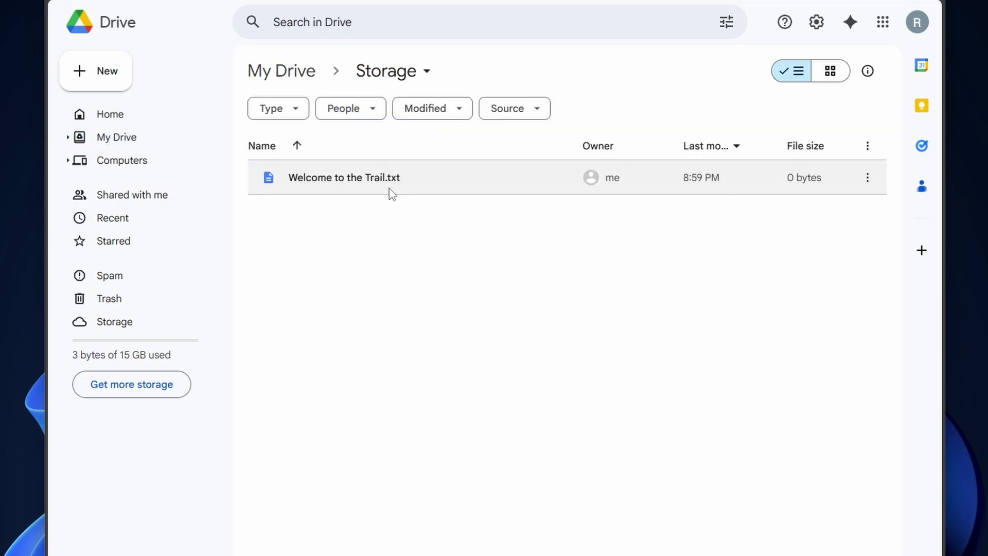
key("alt+Left")
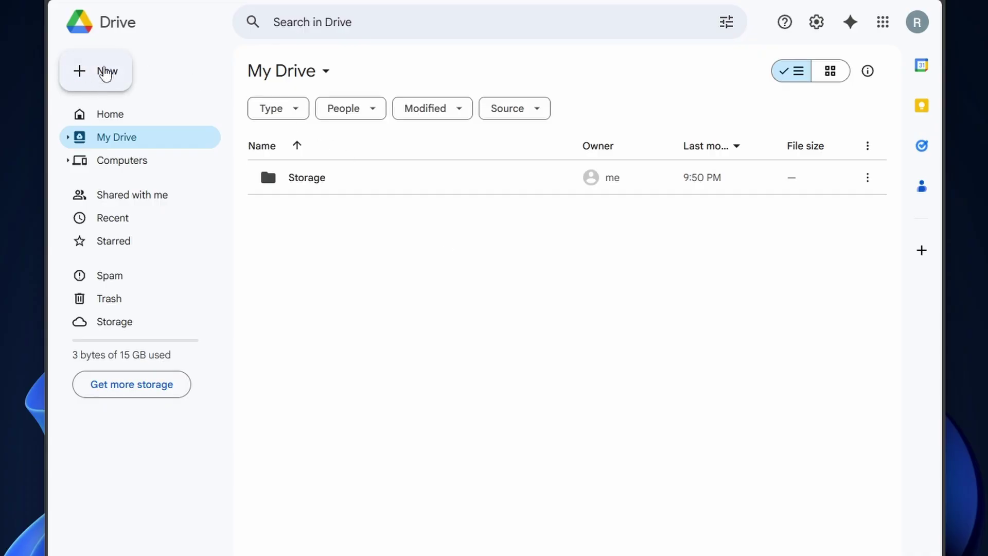
left_click(106, 76)
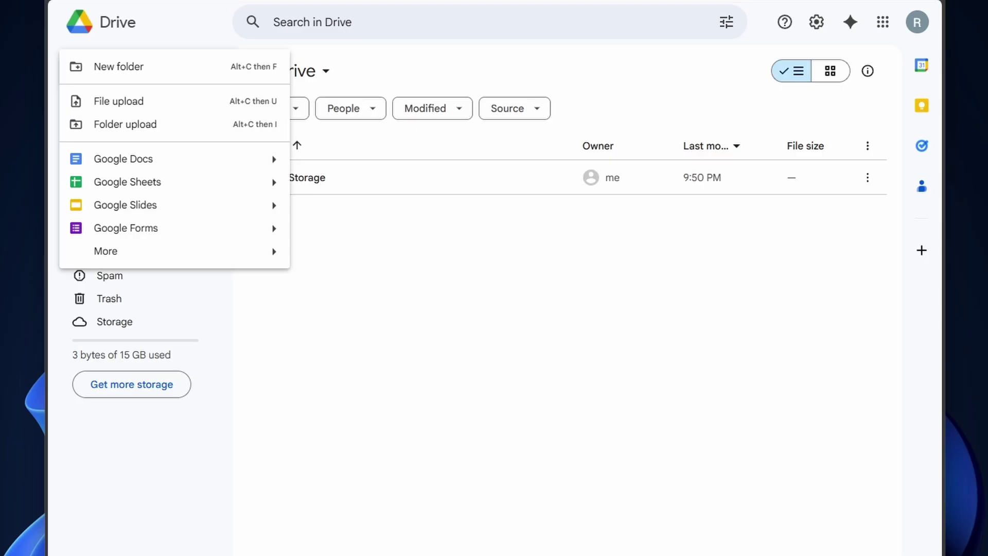
key("Escape")
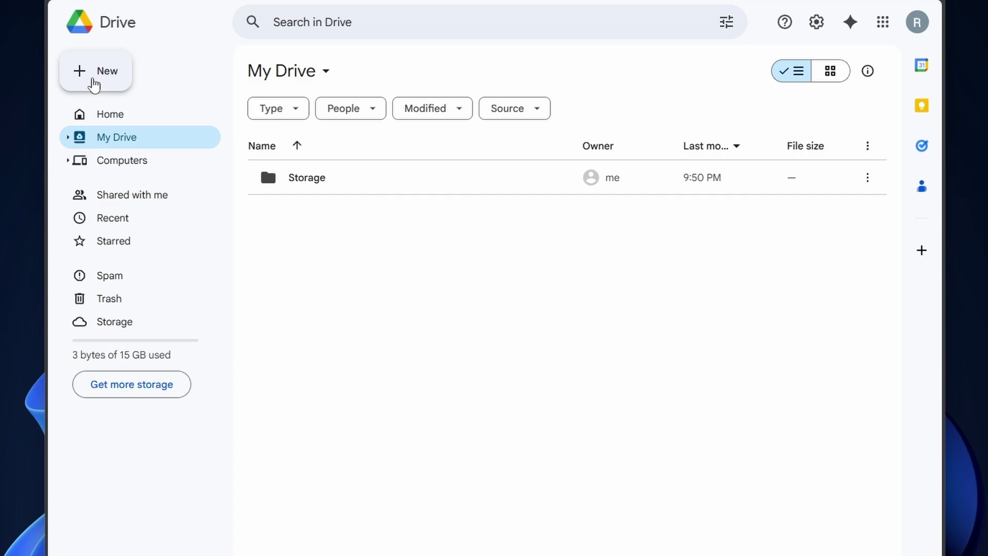
Create a second folder named 'Additional Storage' alongside Storage
left_click(94, 82)
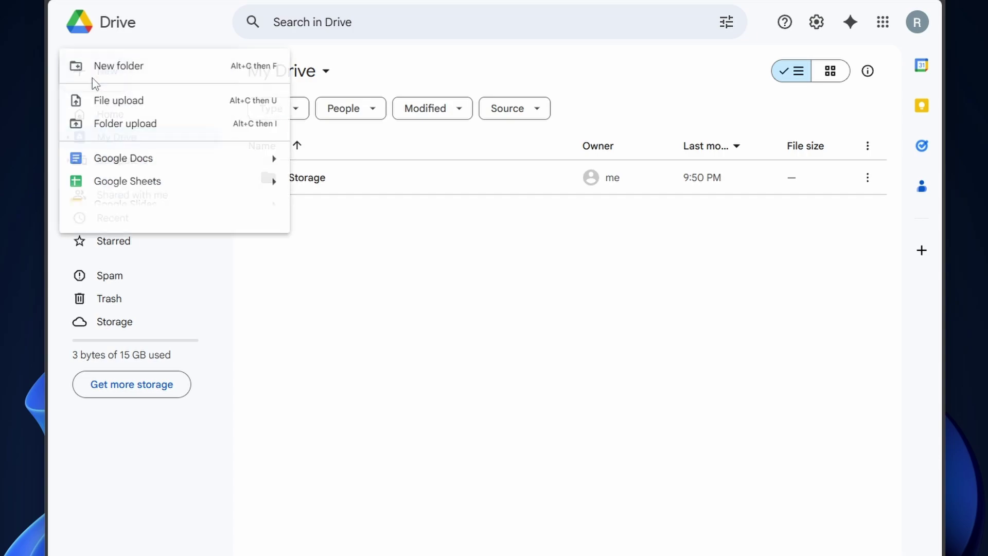
left_click(148, 76)
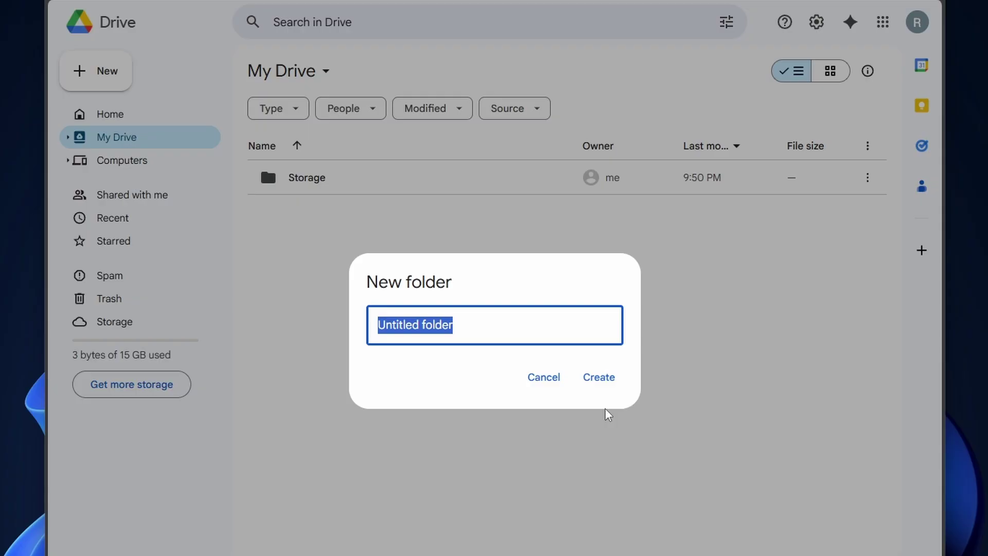
type("Additional ")
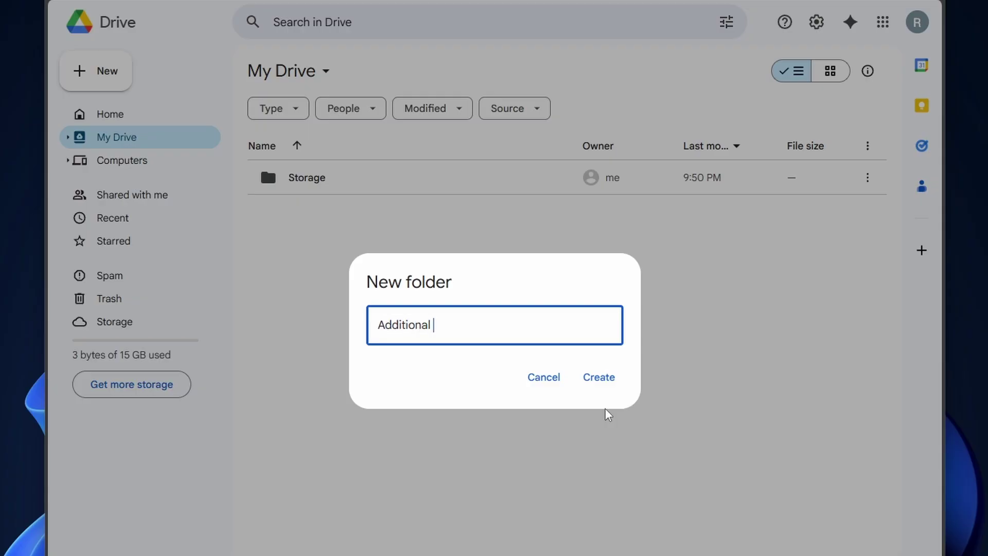
type("Storage")
key("Return")
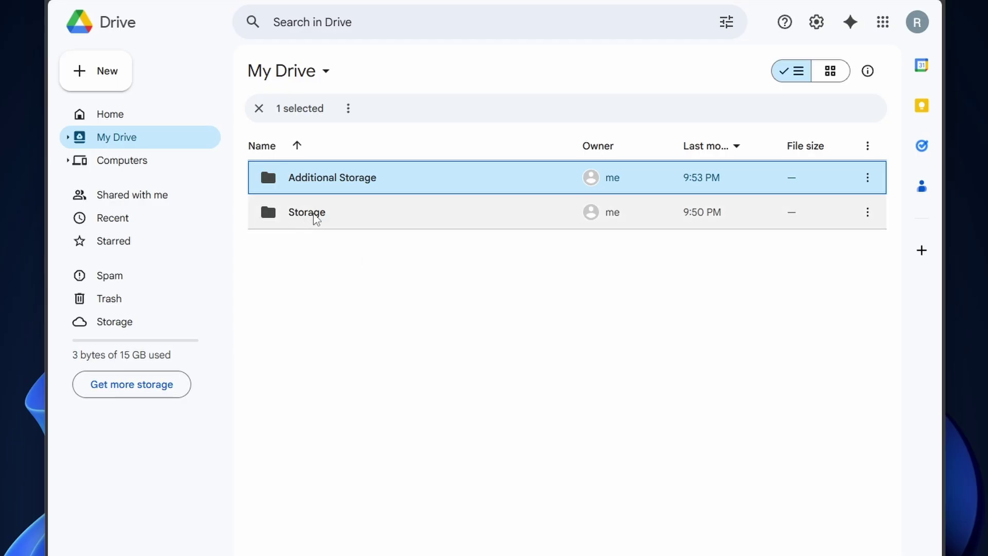
Move 'Additional Storage' into the Storage folder, verify it, and go back to My Drive
left_click_drag(366, 177, 324, 208)
left_click(322, 179)
double_click(324, 181)
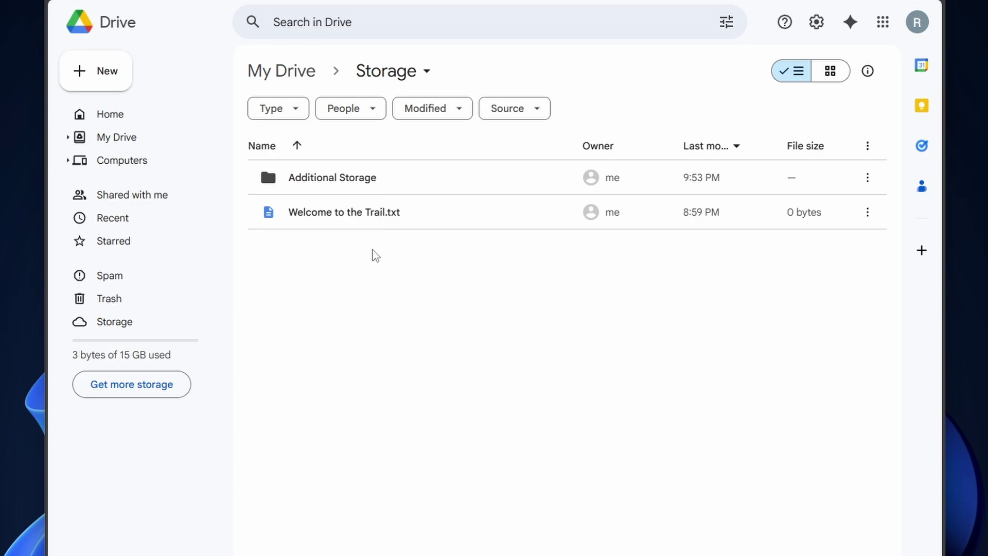
left_click(289, 77)
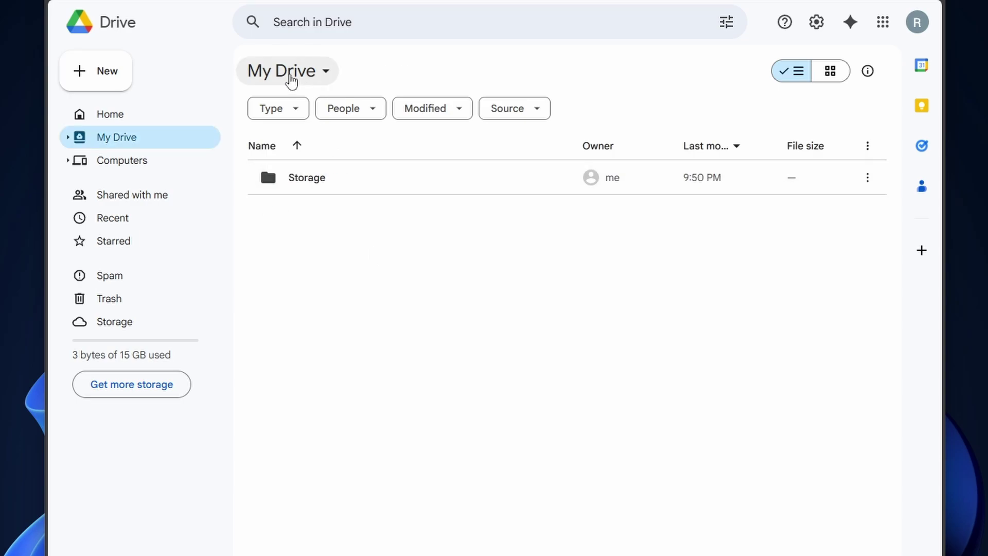
Set the Storage folder's colour to orange under Organize > Folder color
right_click(294, 182)
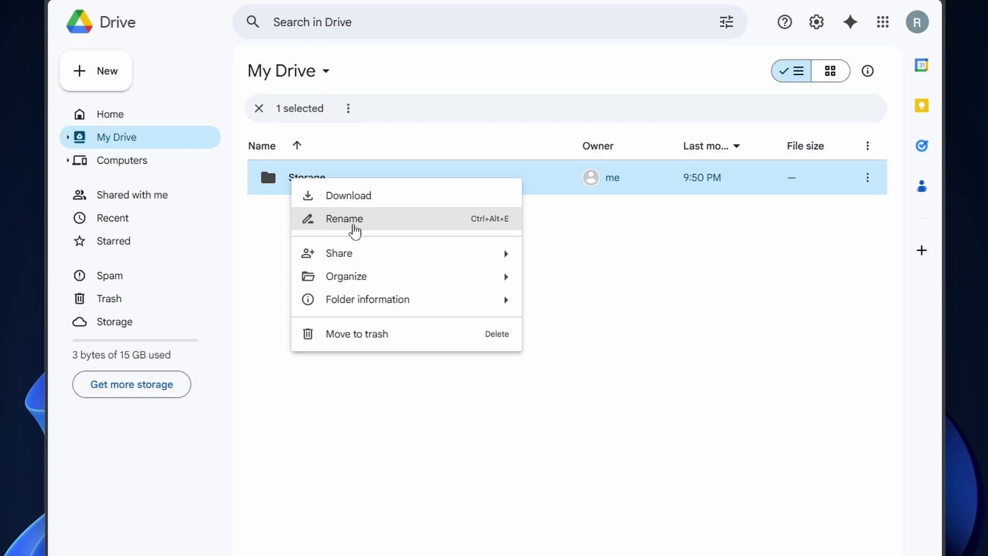
mouse_move(346, 282)
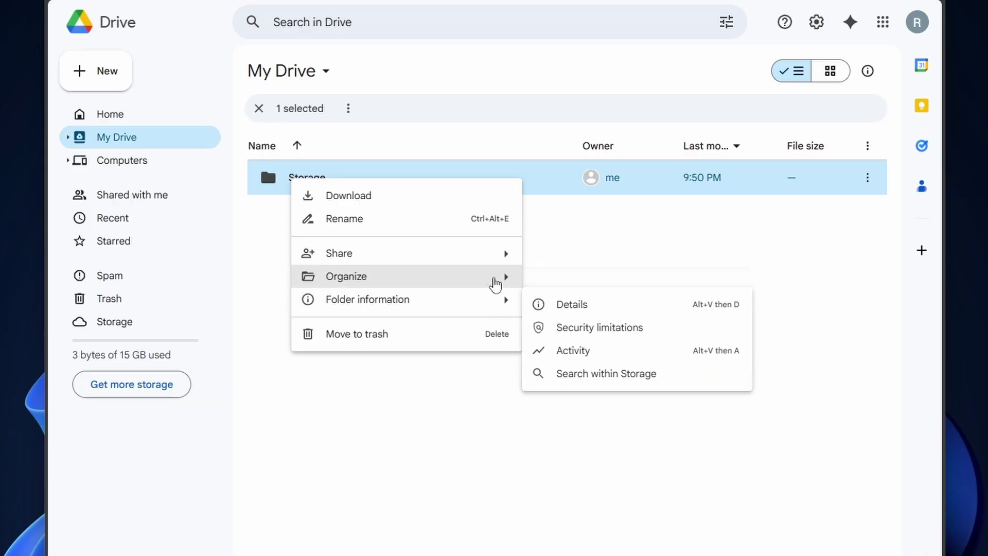
mouse_move(497, 281)
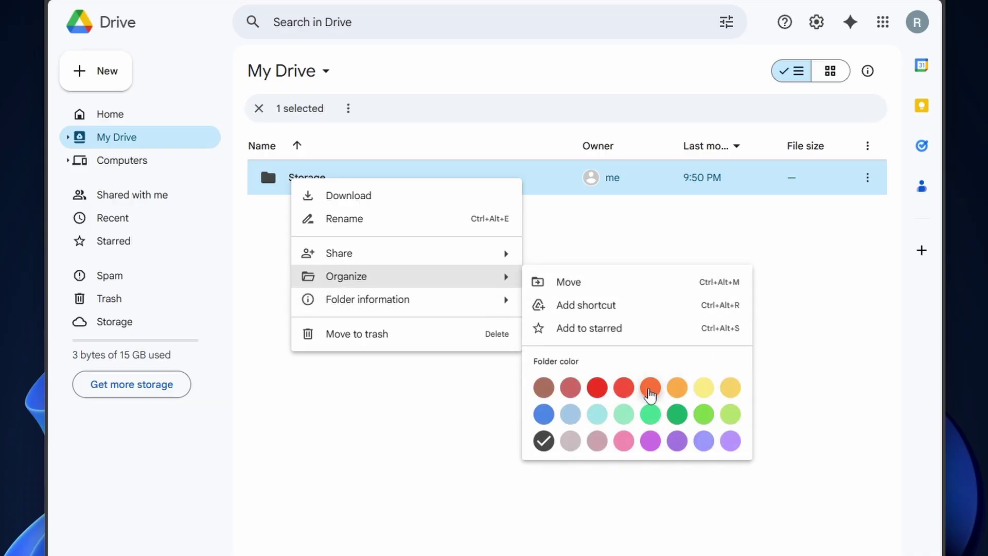
left_click(654, 389)
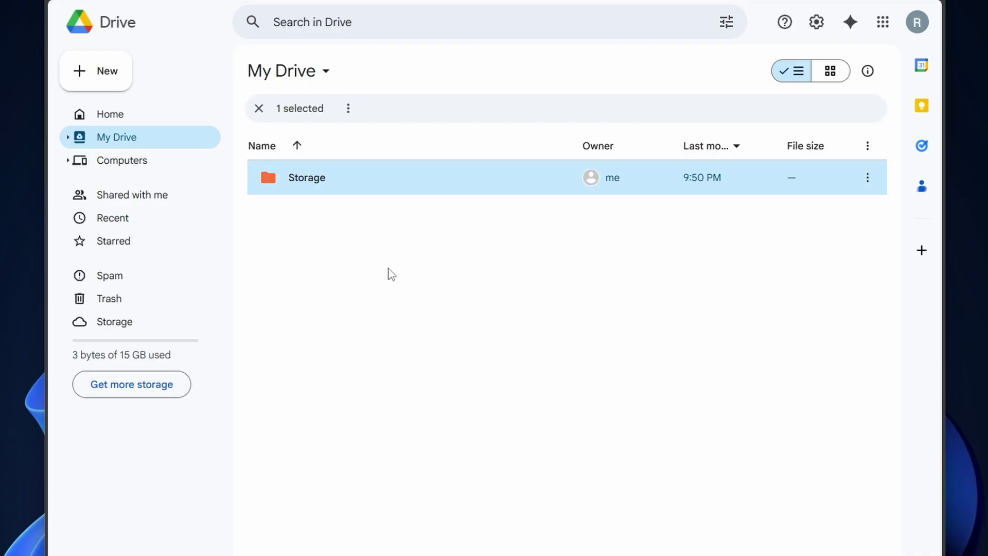
Deselect the folder and open Storage to see Additional Storage and Welcome to the Trail.txt
left_click(492, 339)
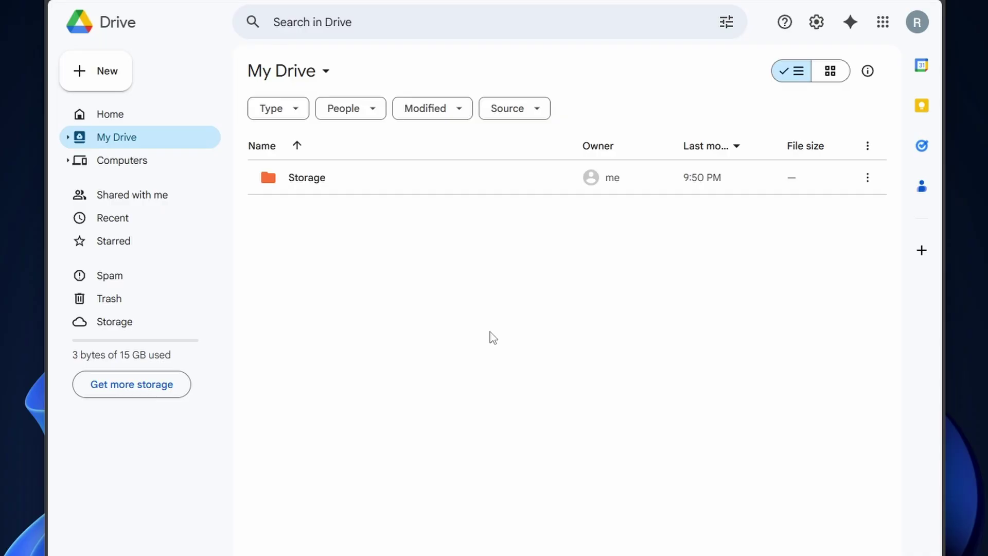
double_click(321, 185)
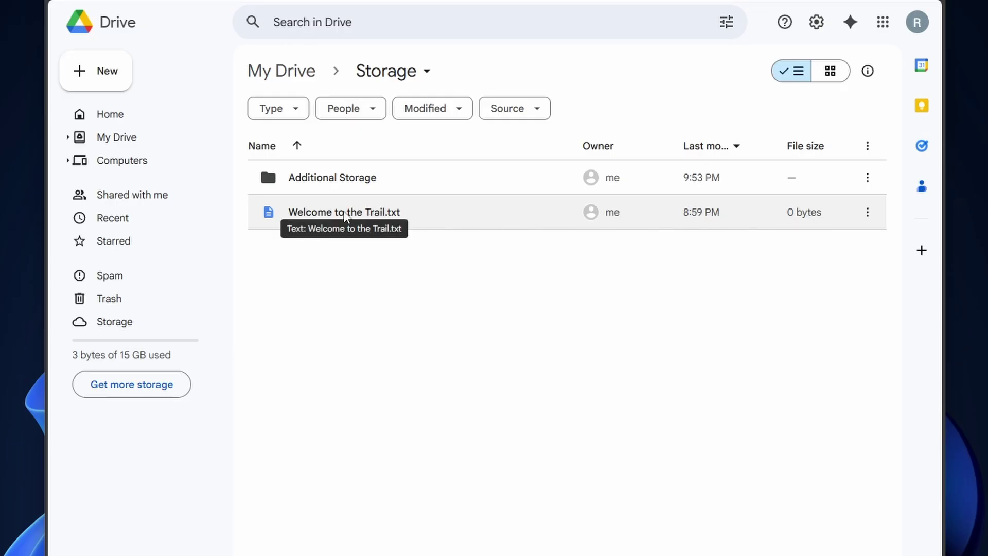
Bring up the Share submenu for 'Welcome to the Trail.txt' from its context menu
right_click(330, 218)
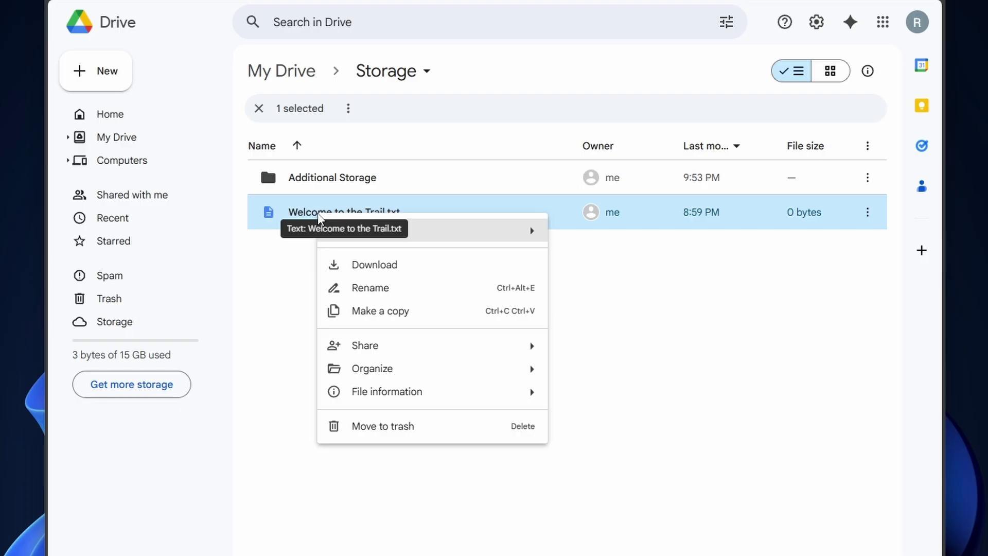
mouse_move(389, 347)
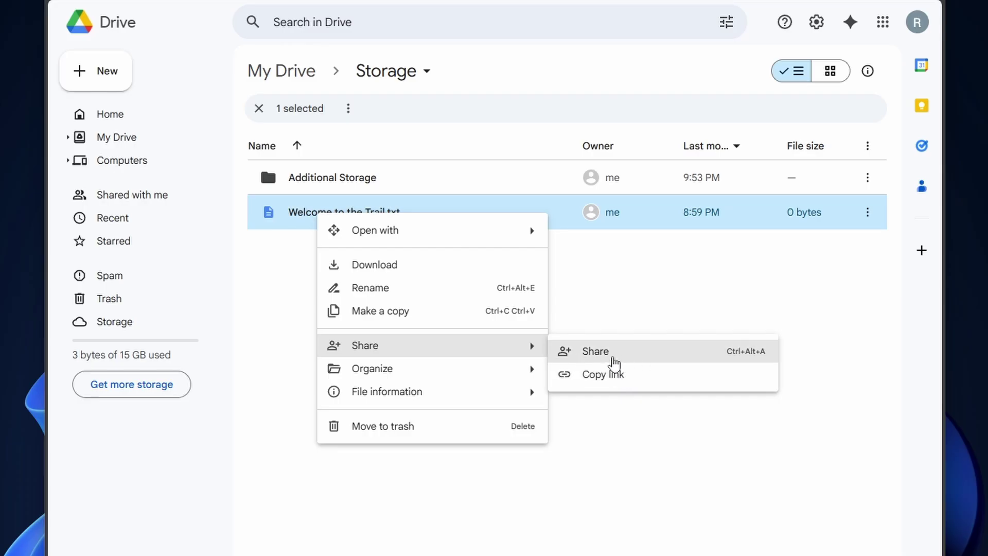
Open the Share dialog for 'Welcome to the Trail.txt' and review its owner-only, Restricted access
left_click(603, 354)
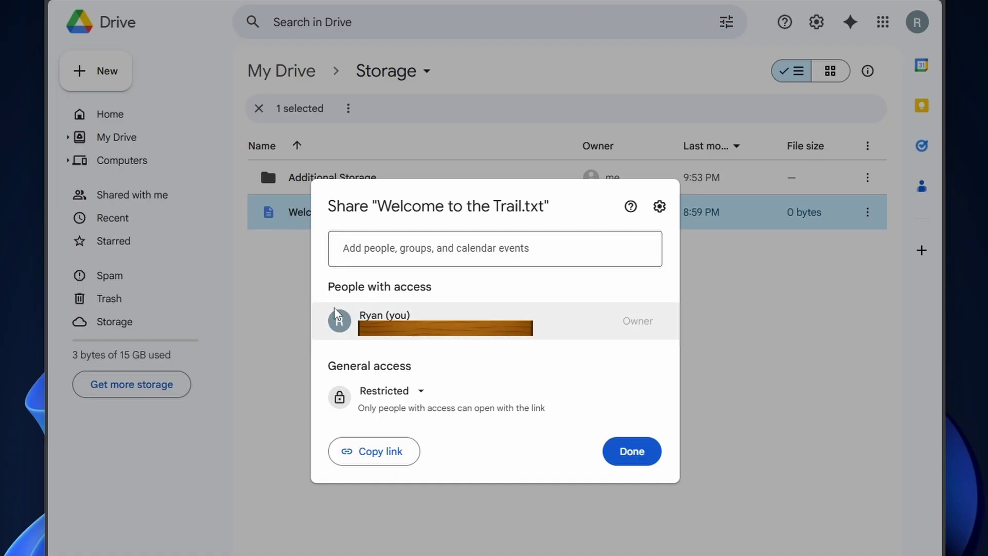
left_click_drag(447, 288, 328, 288)
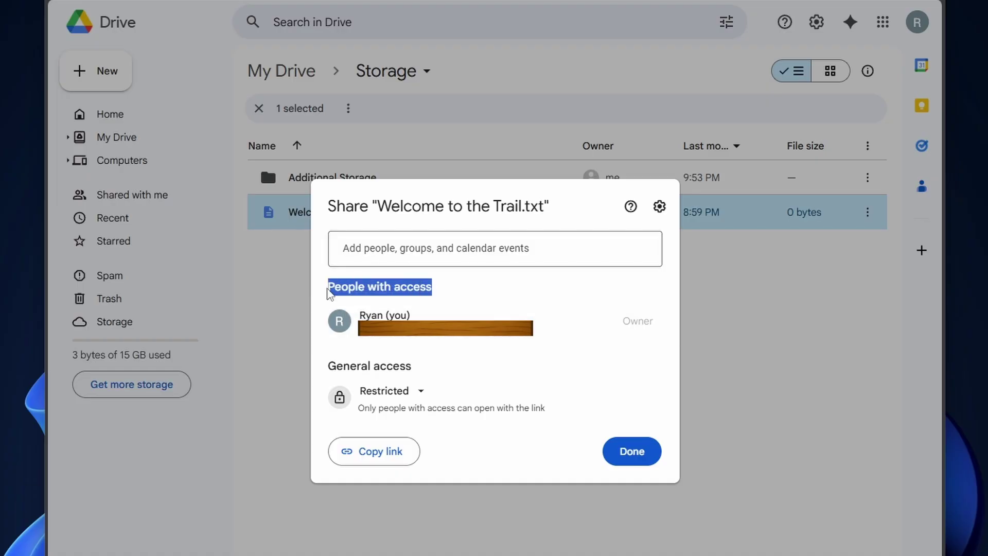
left_click(434, 262)
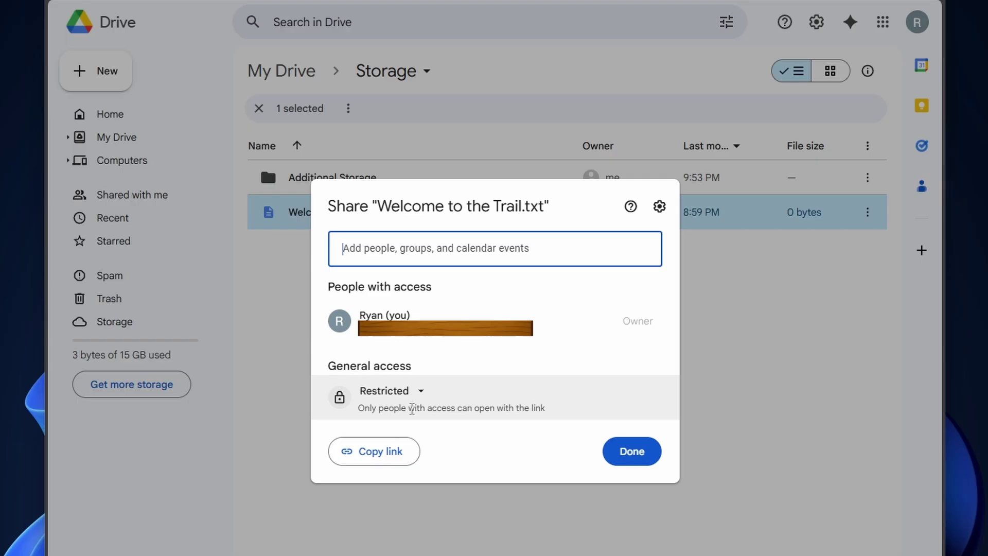
left_click_drag(358, 409, 489, 426)
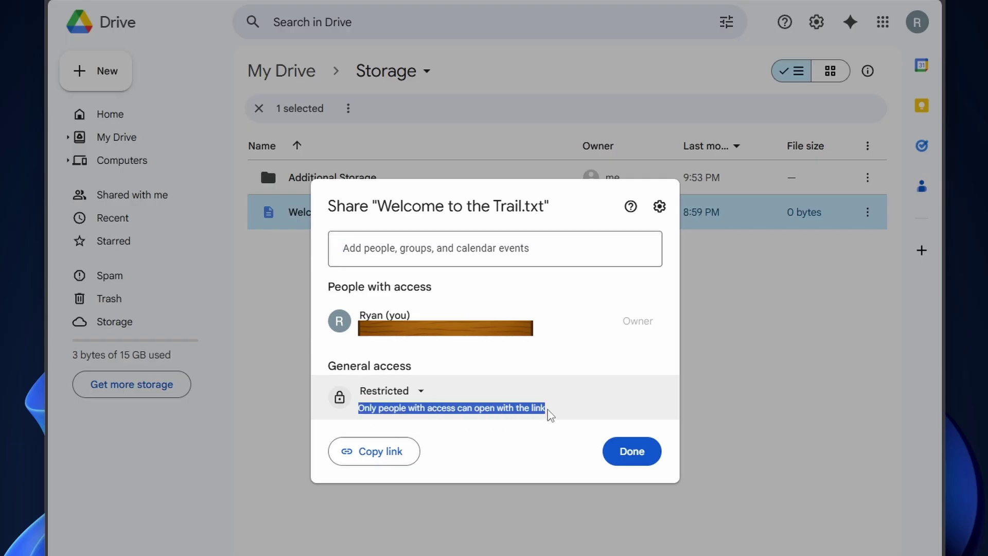
left_click(514, 438)
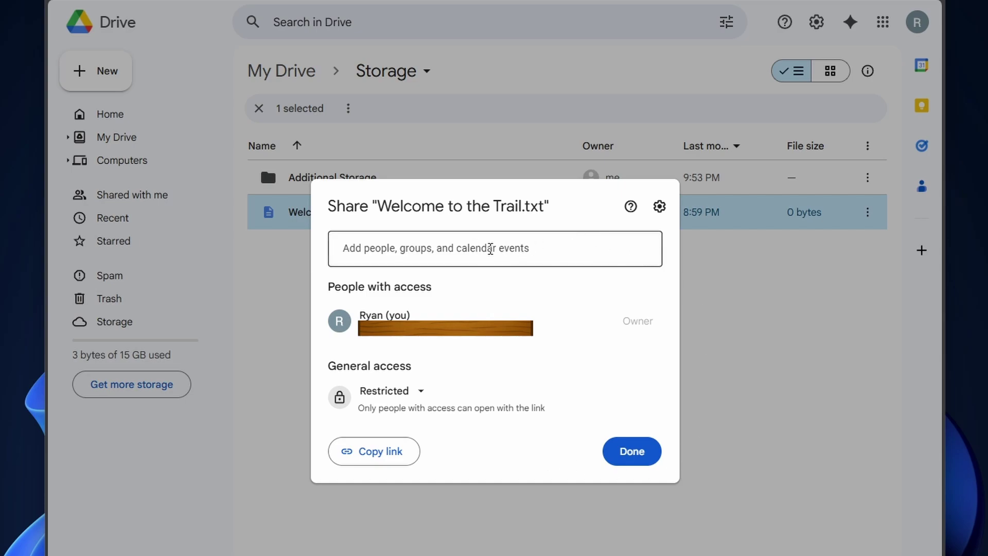
Set Welcome to the Trail.txt's general access to Anyone with the link as Commenter
left_click(421, 396)
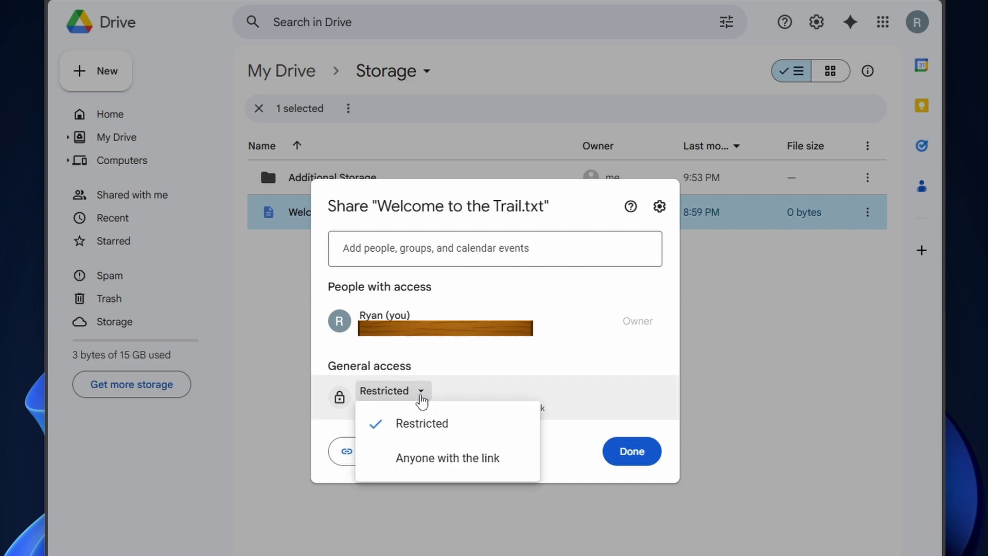
left_click(434, 469)
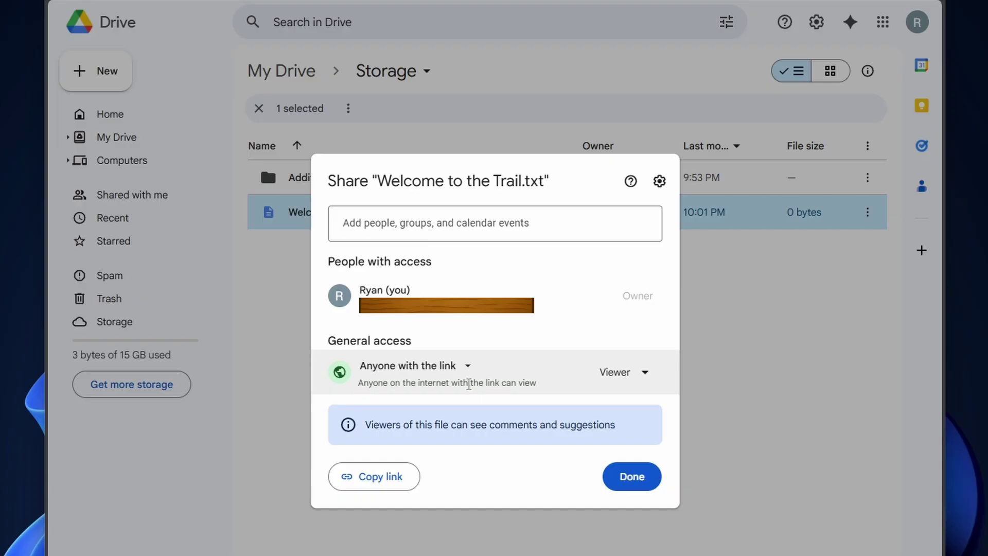
left_click(645, 376)
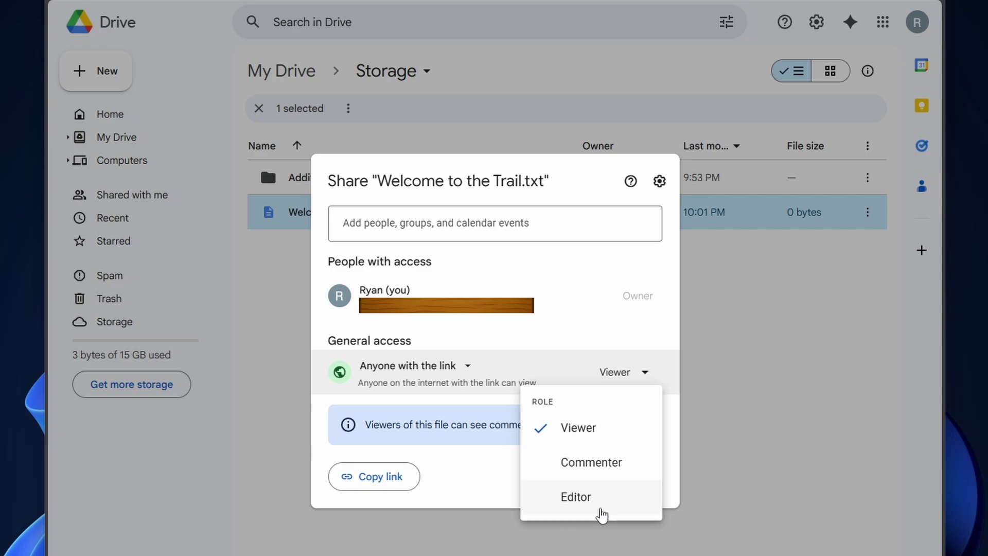
left_click(583, 463)
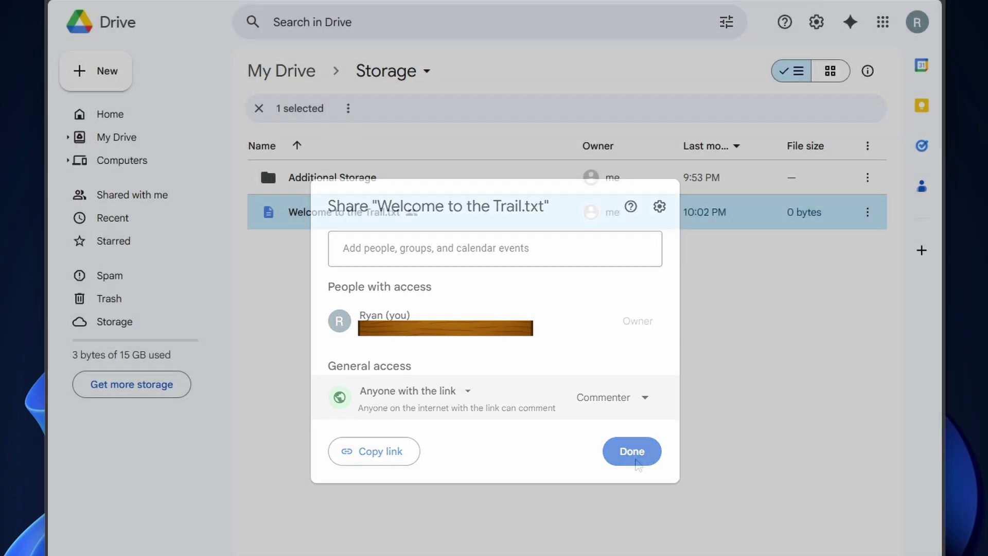
Confirm the sharing settings with Done, returning to the Storage folder
left_click(636, 452)
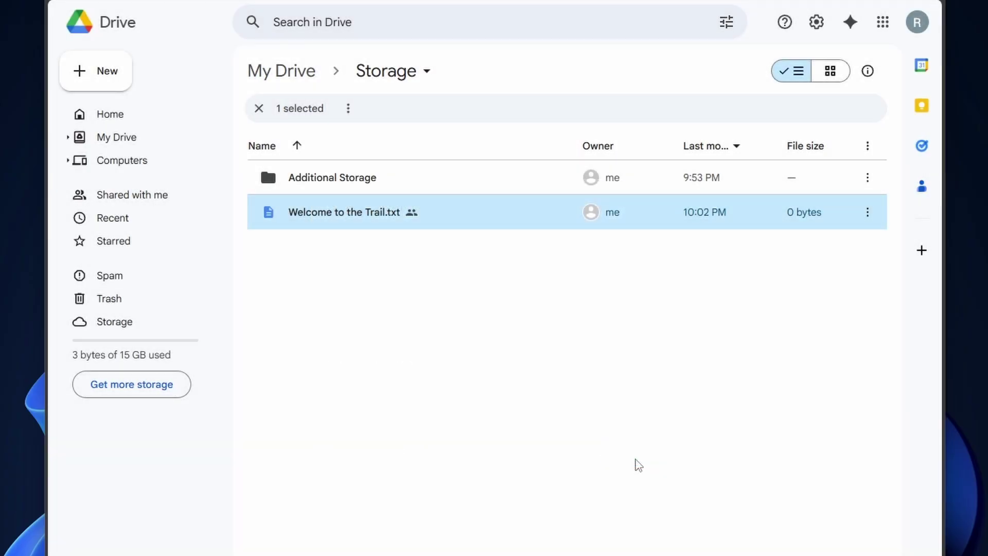